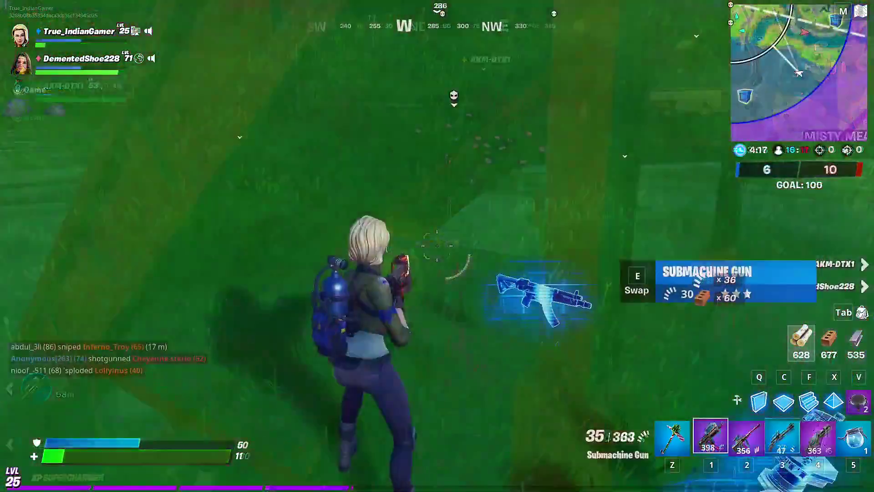
key(z)
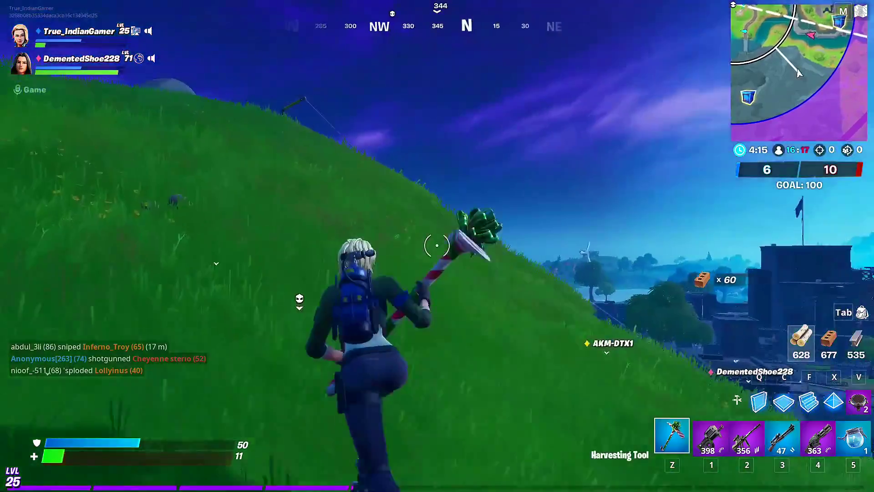
key(w)
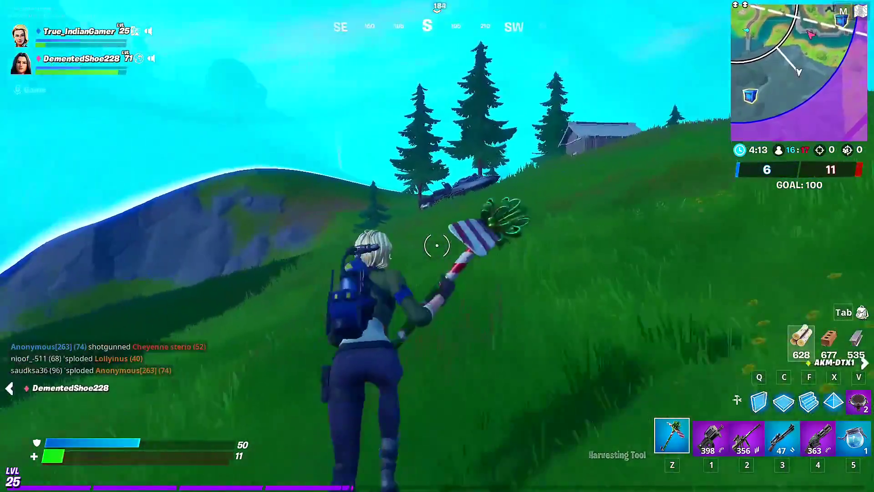
key(w)
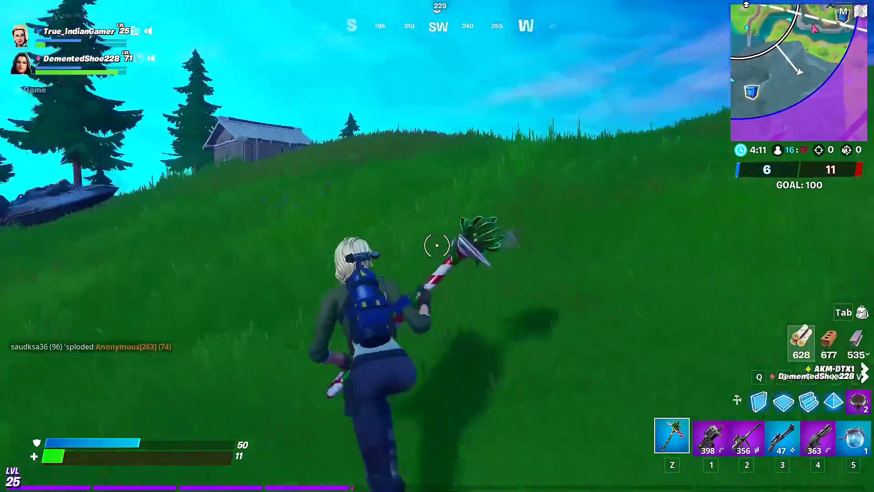
key(w)
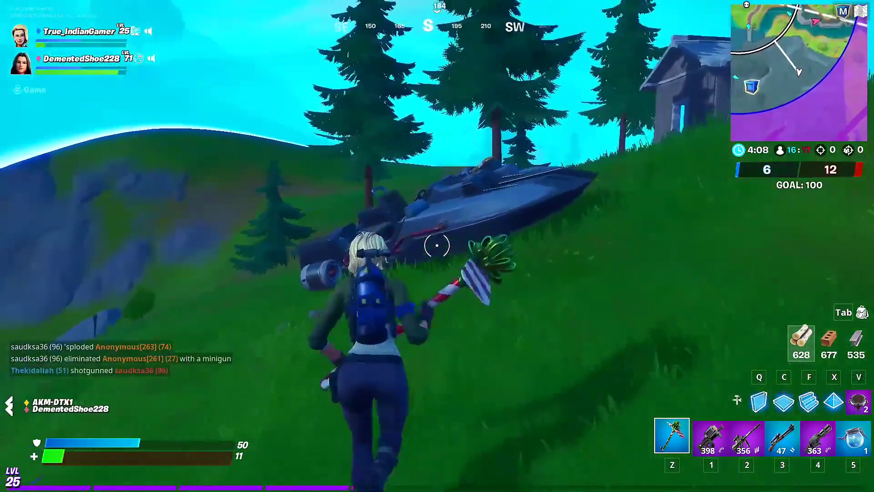
click(437, 246)
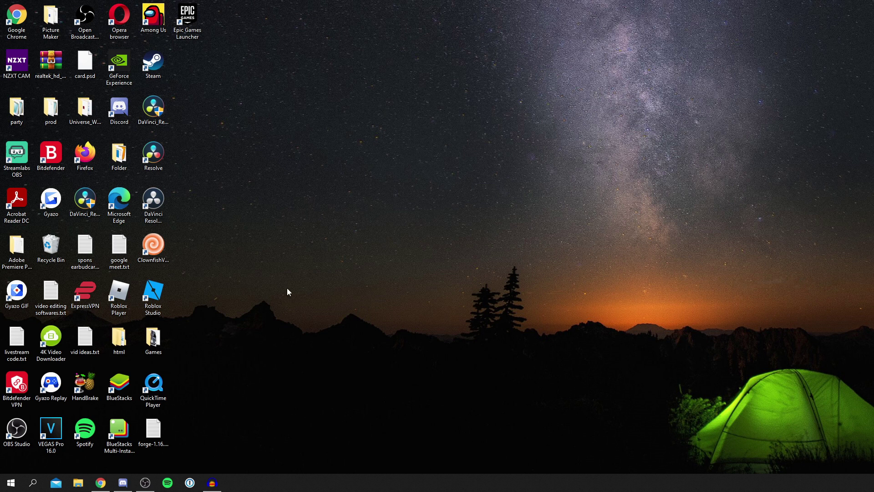
Switch to Chrome, search Google for "epic games" and open the Epic Games Store website
click(101, 483)
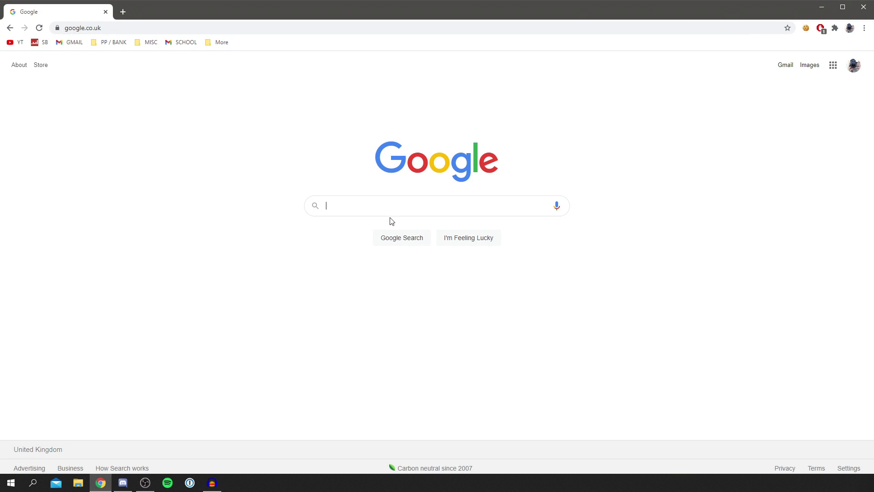
text(epic games)
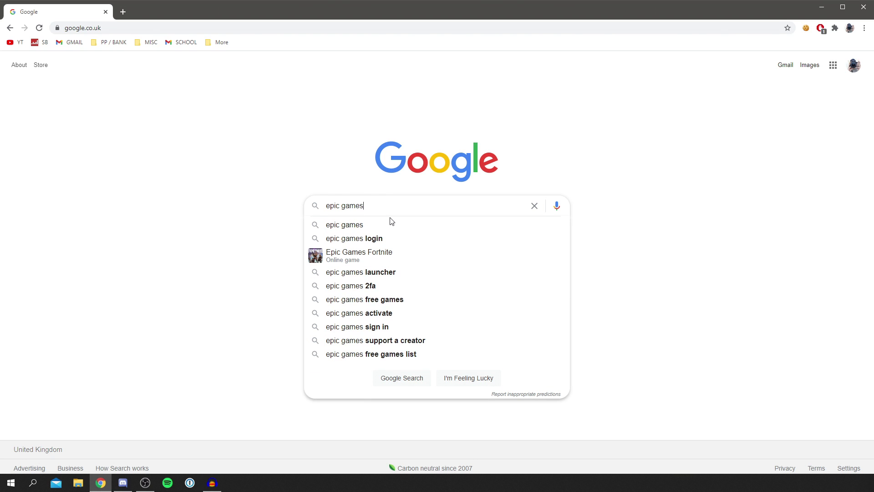
key(Return)
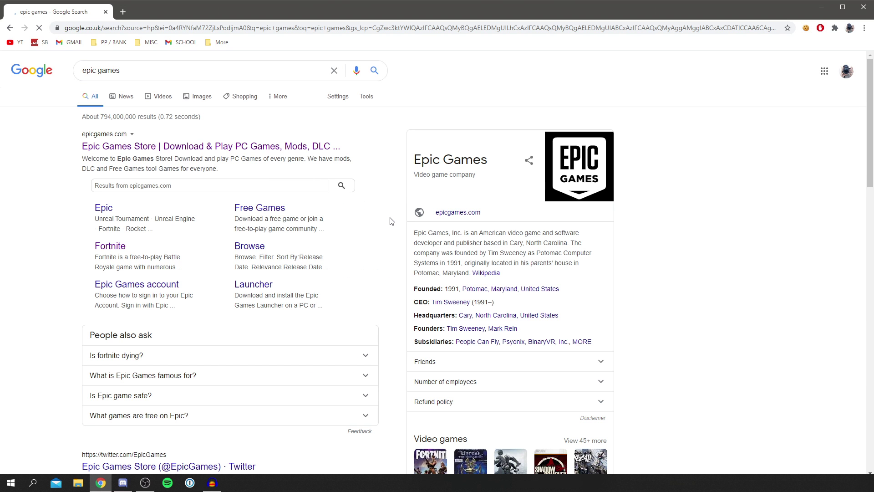
click(139, 149)
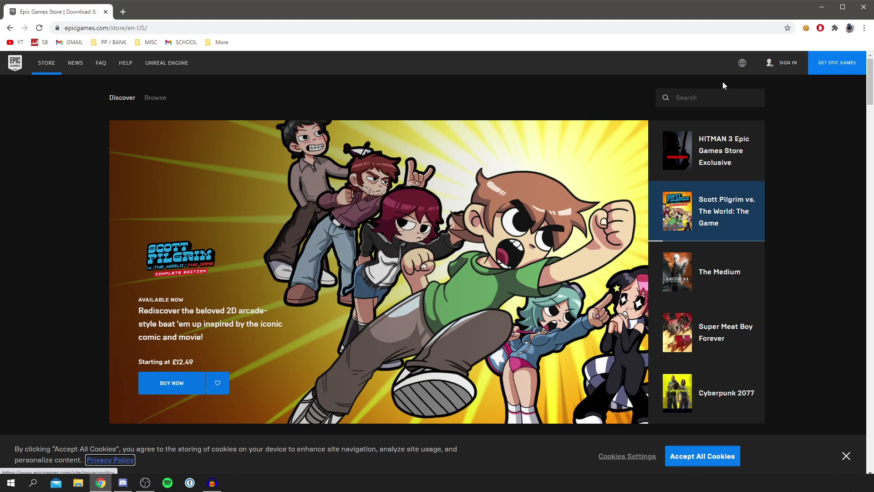
Sign in to the store website with an existing Epic Games account, using the saved e-mail and password
click(786, 64)
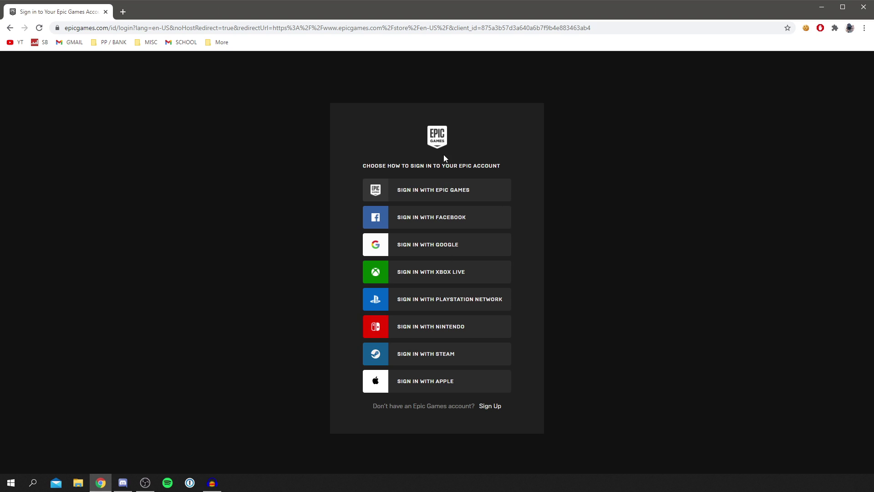
click(494, 408)
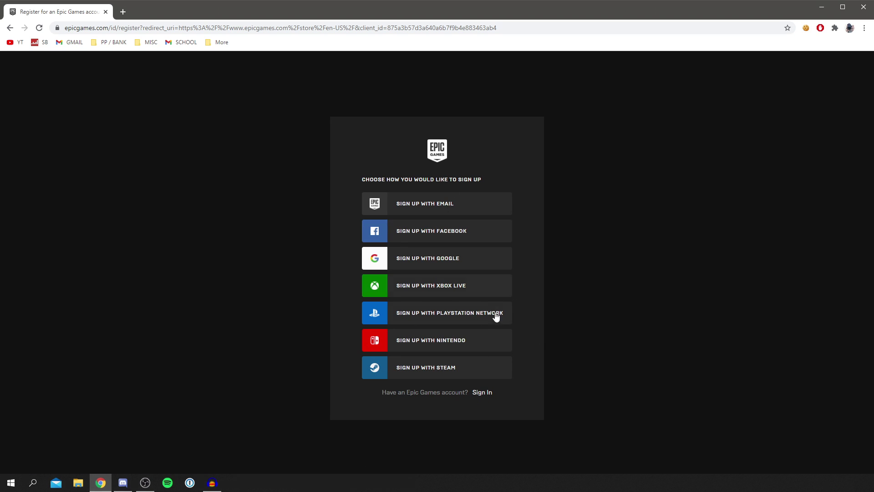
click(490, 394)
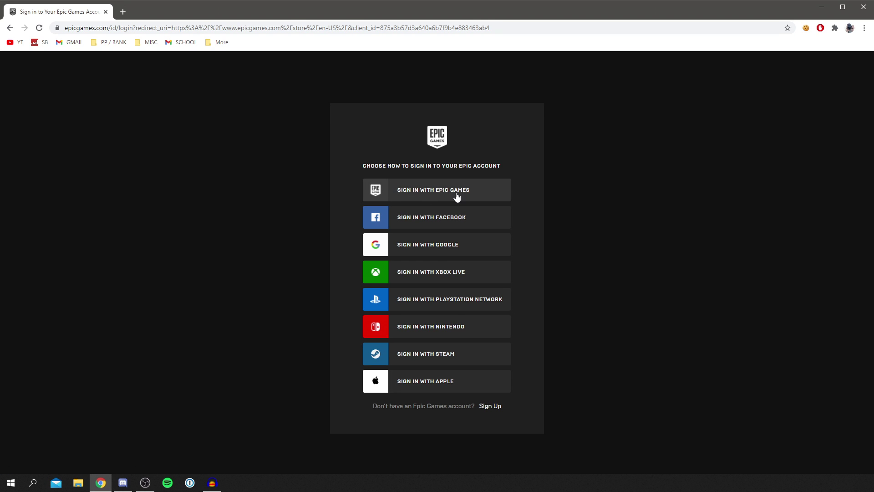
click(383, 192)
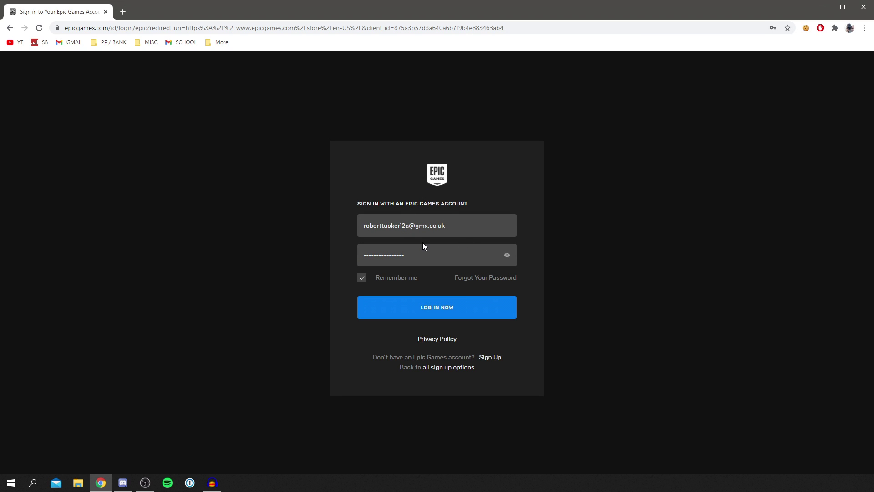
click(445, 314)
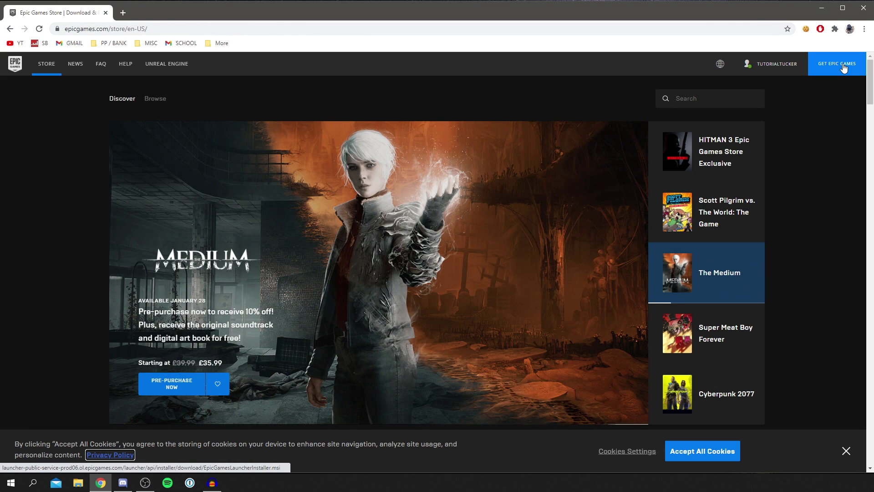
Download the Epic Games Launcher installer from the store website and run it
click(844, 68)
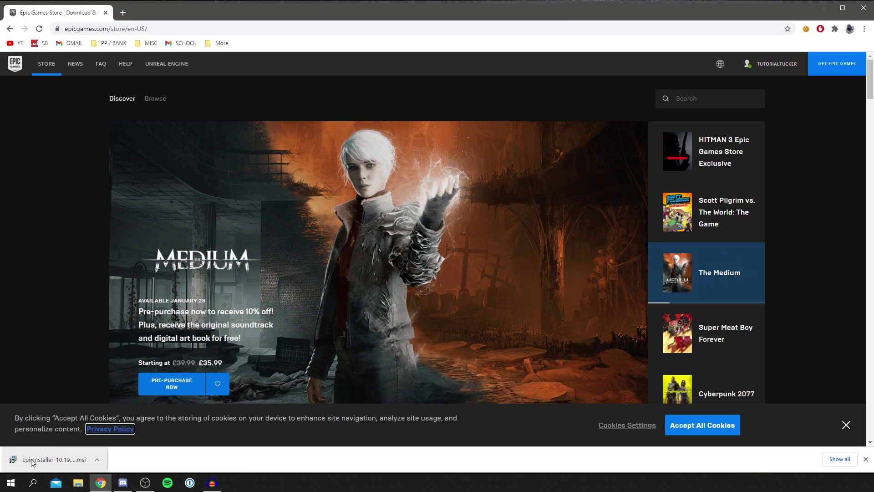
click(34, 462)
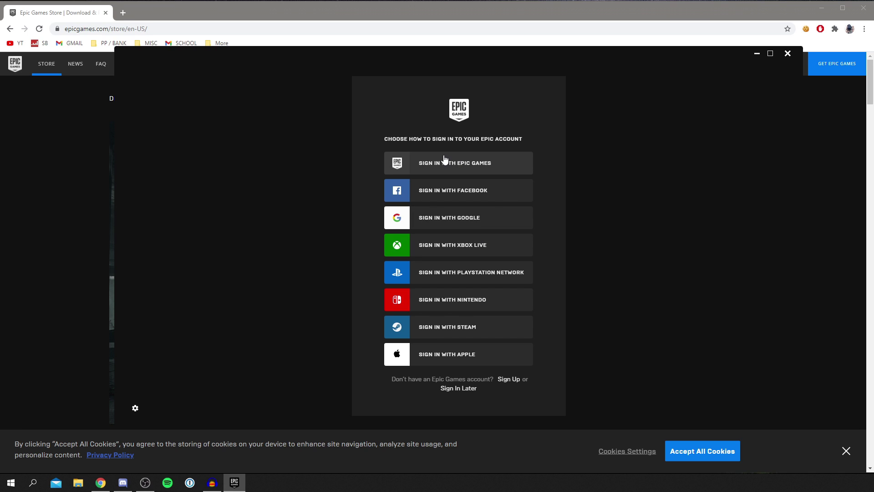
Sign in to the launcher with the Epic Games account, filling in the account e-mail and password
click(503, 162)
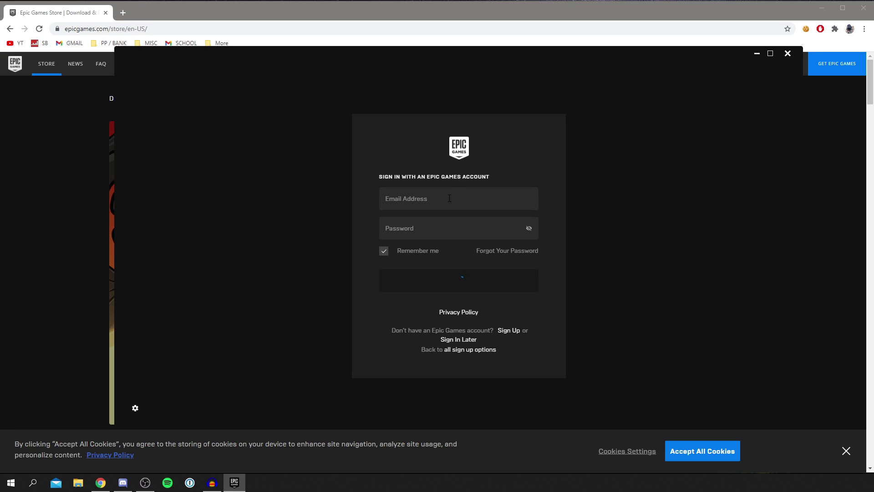
click(448, 196)
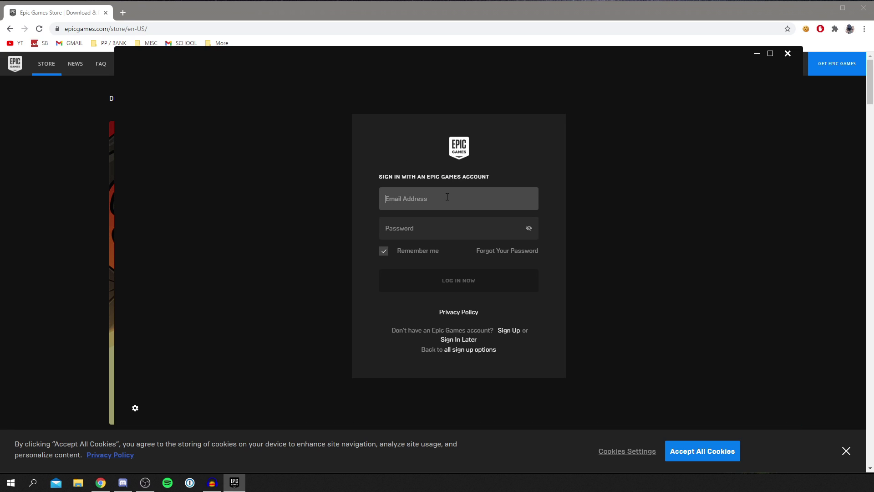
key(ctrl+backslash)
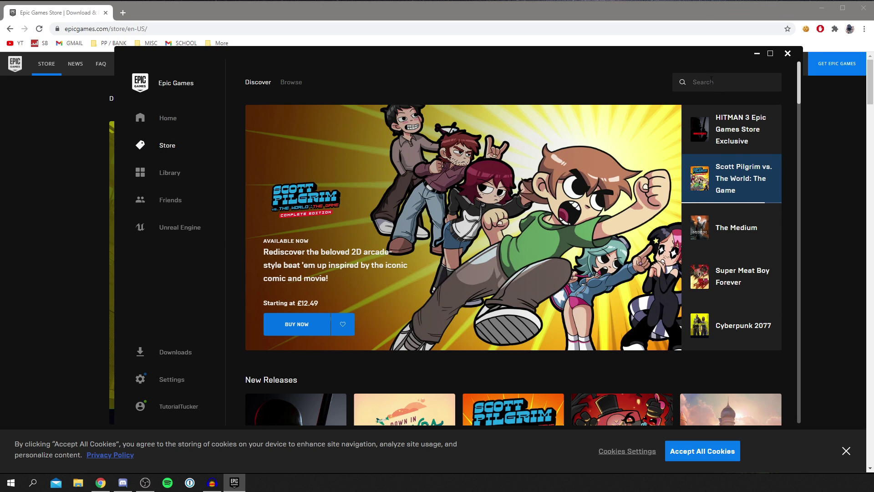
Search the launcher's store for "fortnite", open the Fortnite page and look through its description, editions and bundles
text(f)
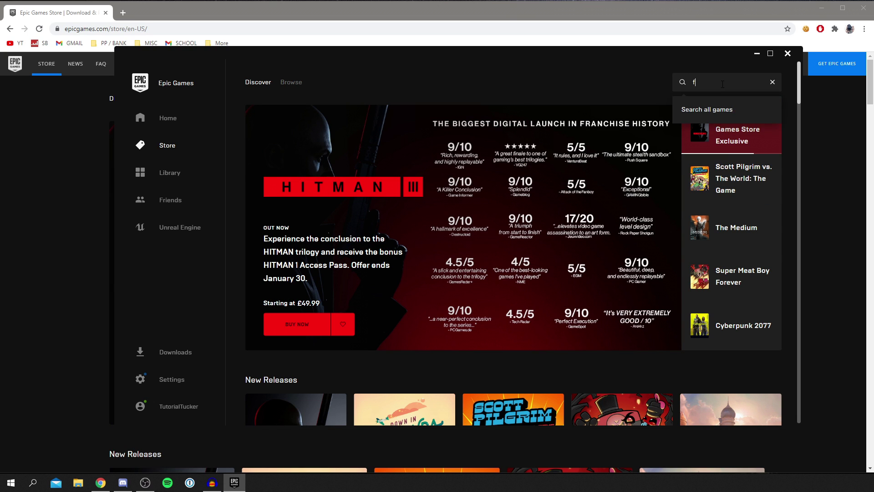
text(ortnite)
key(Return)
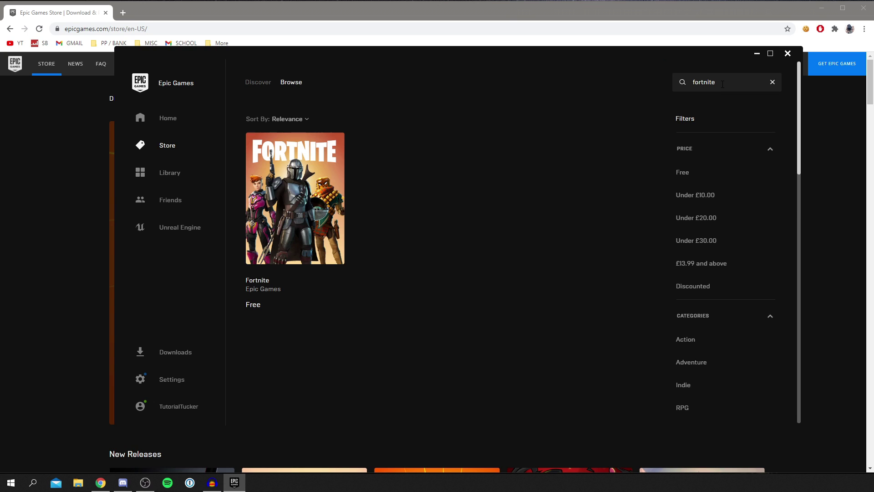
click(283, 168)
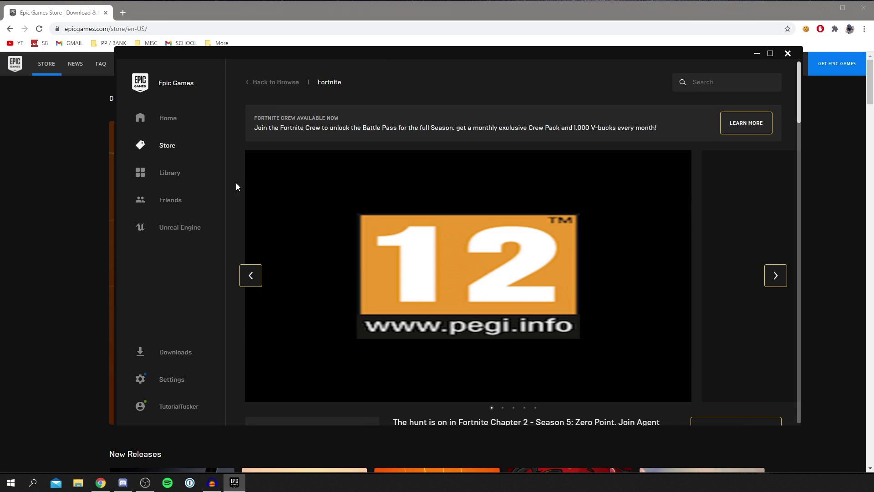
scroll(335, 251, down, 6)
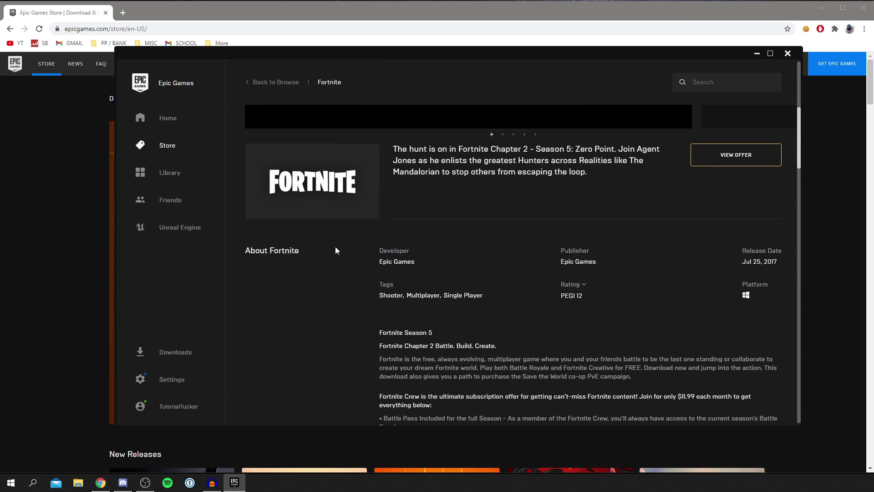
scroll(335, 250, down, 10)
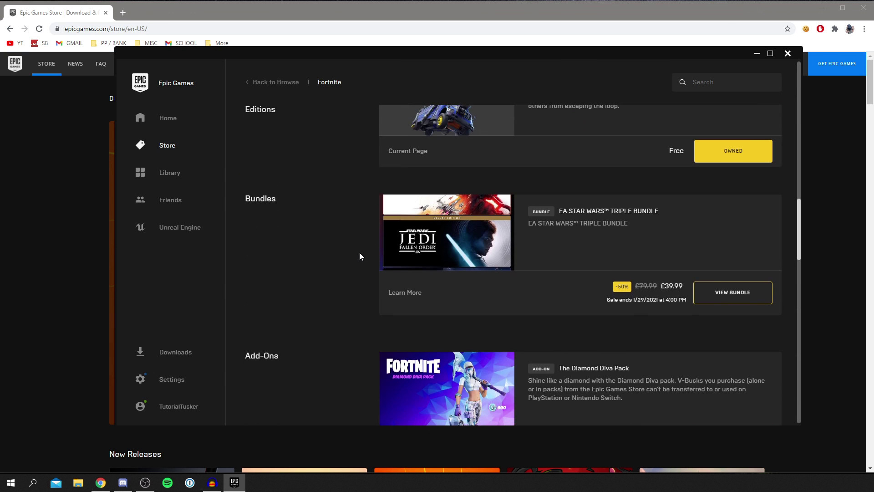
scroll(357, 250, up, 6)
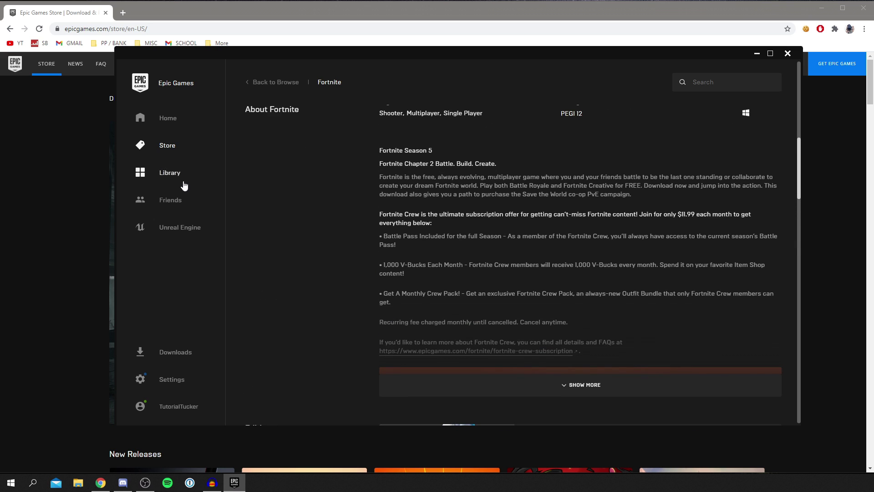
click(178, 175)
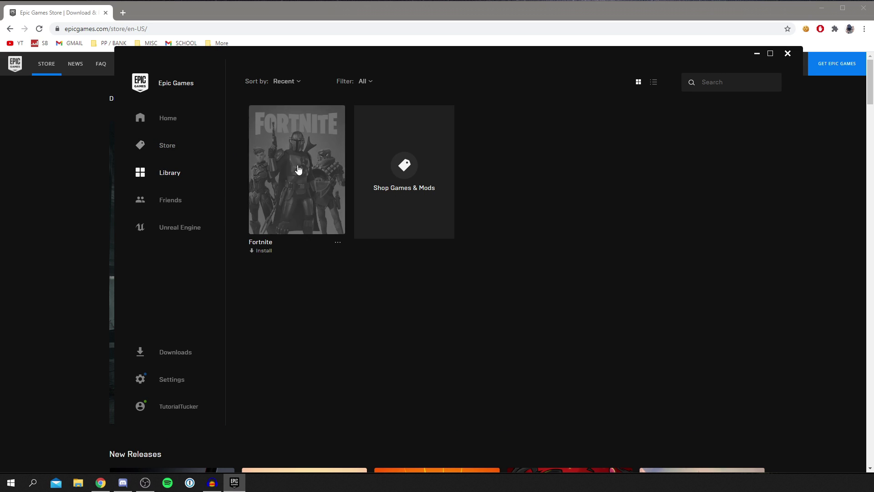
click(172, 119)
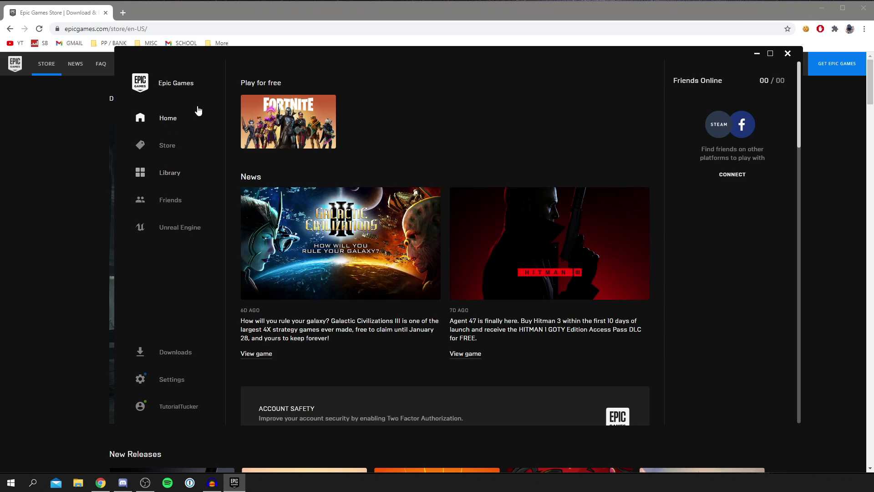
click(313, 133)
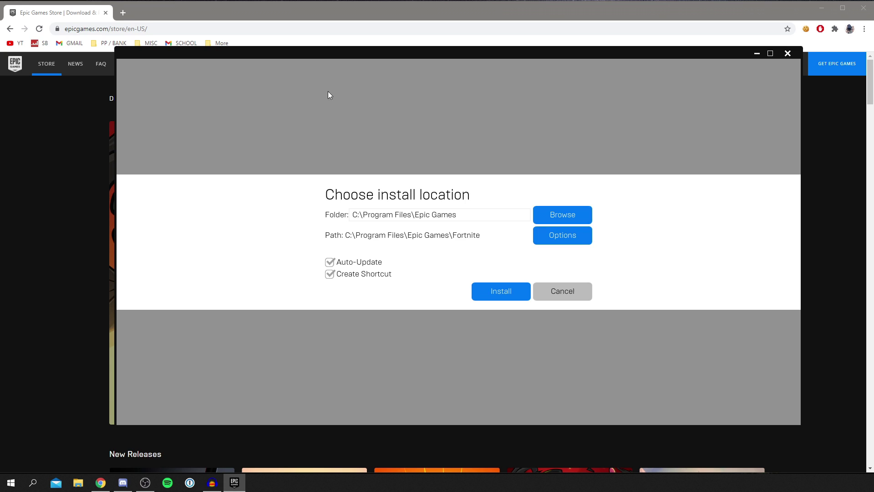
click(564, 285)
click(164, 120)
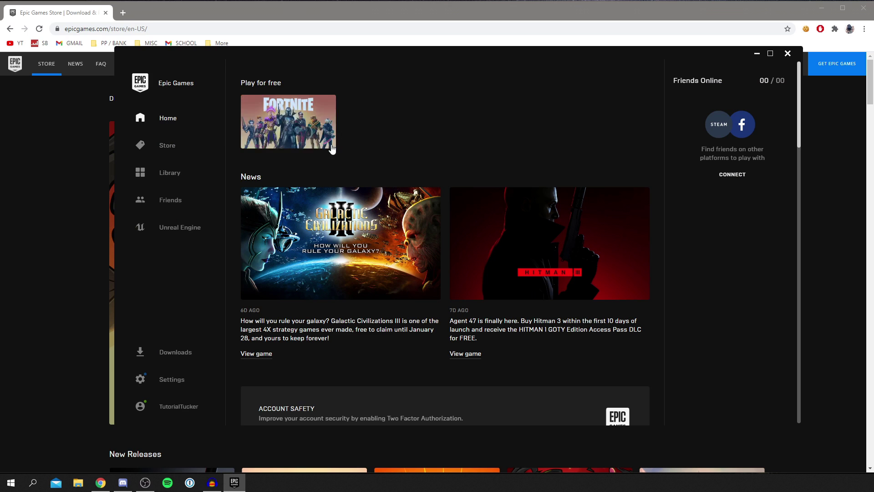
mouse_move(300, 116)
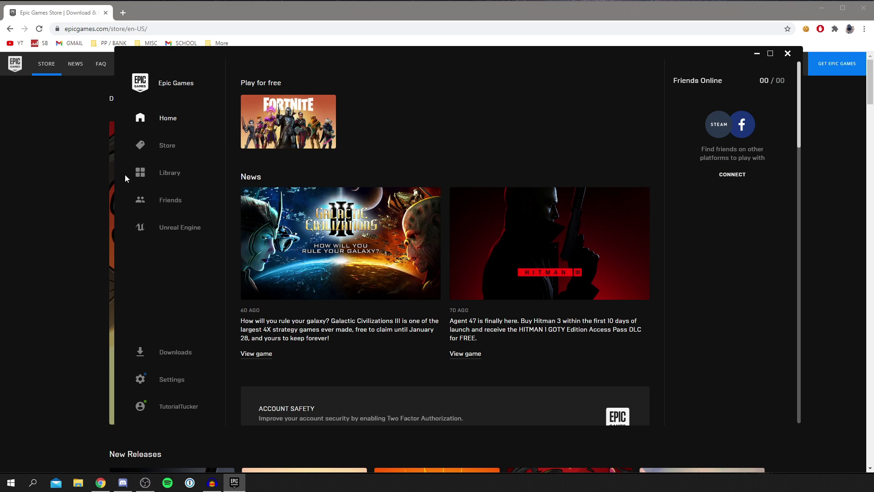
Install Fortnite from the library, choosing the FortNite folder in Documents as the install location
click(162, 176)
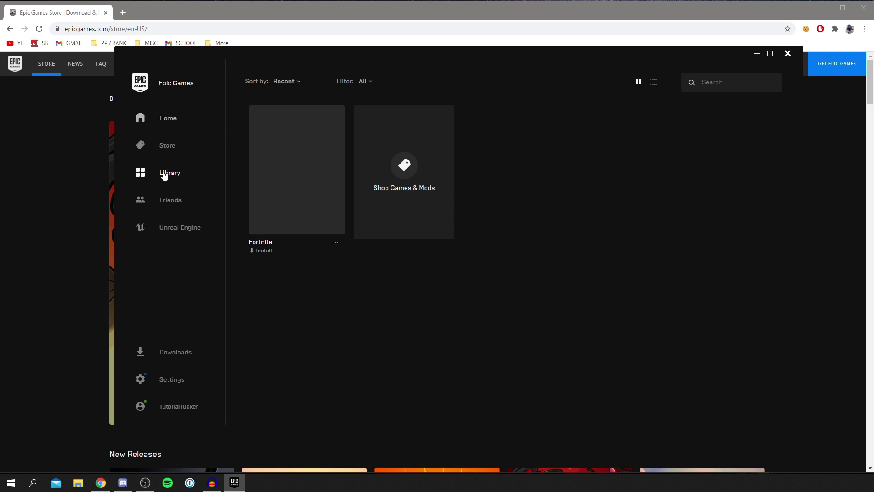
click(288, 203)
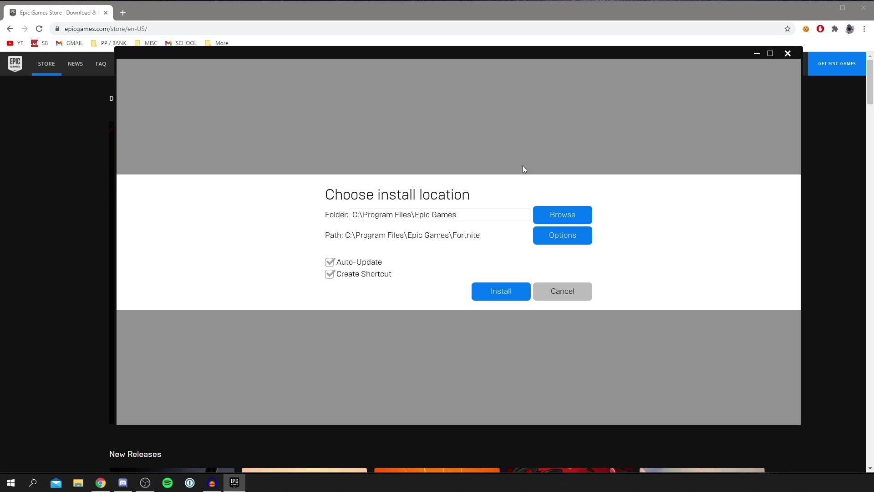
click(542, 214)
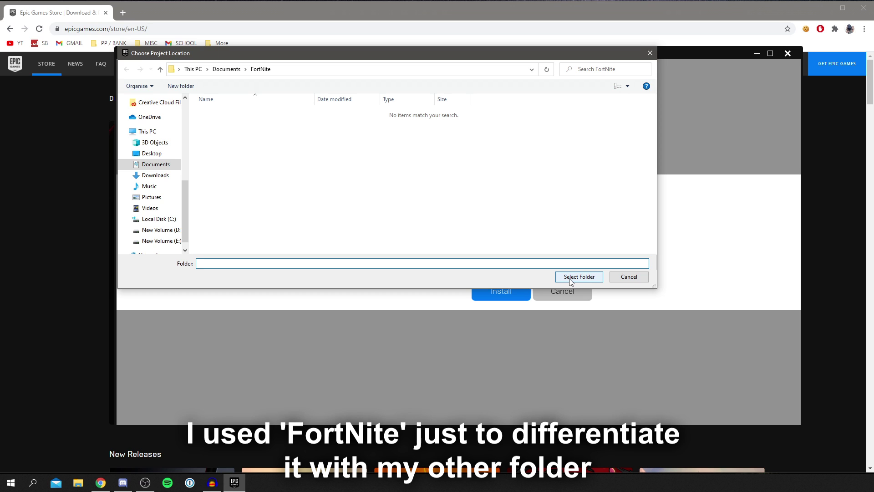
click(571, 277)
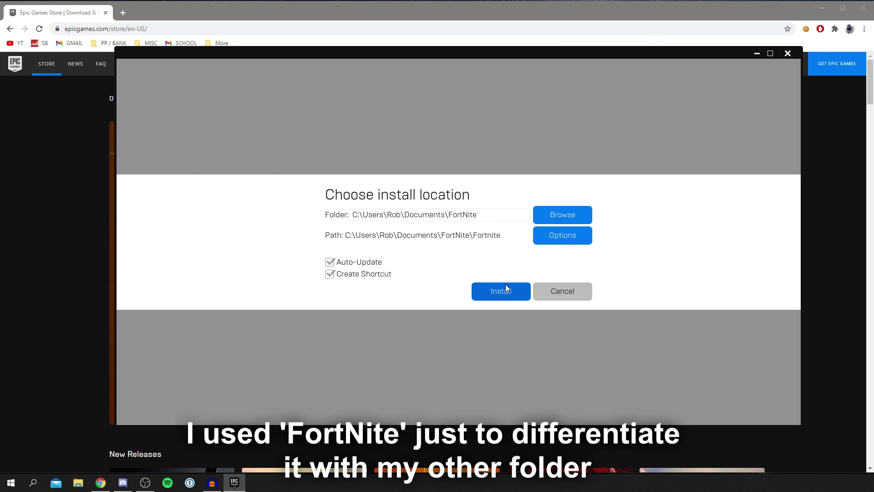
click(501, 287)
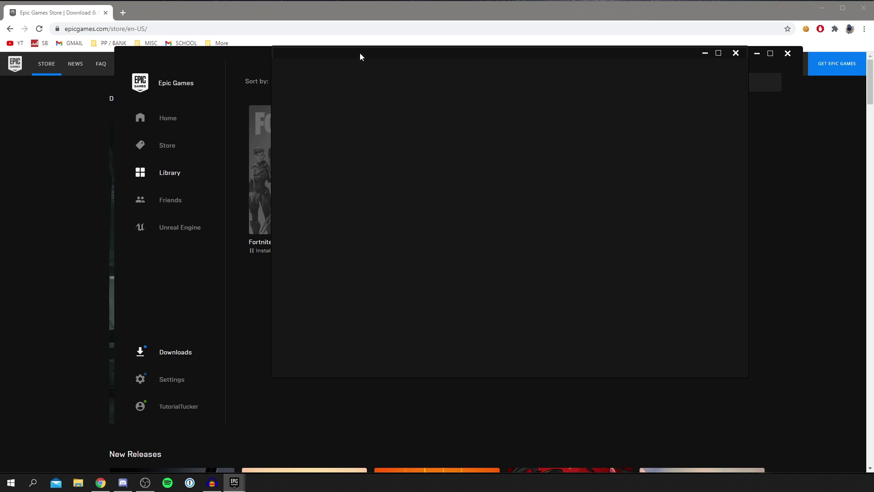
Close the blank extra window and view the download progress of the Fortnite installation
drag(359, 52, 347, 73)
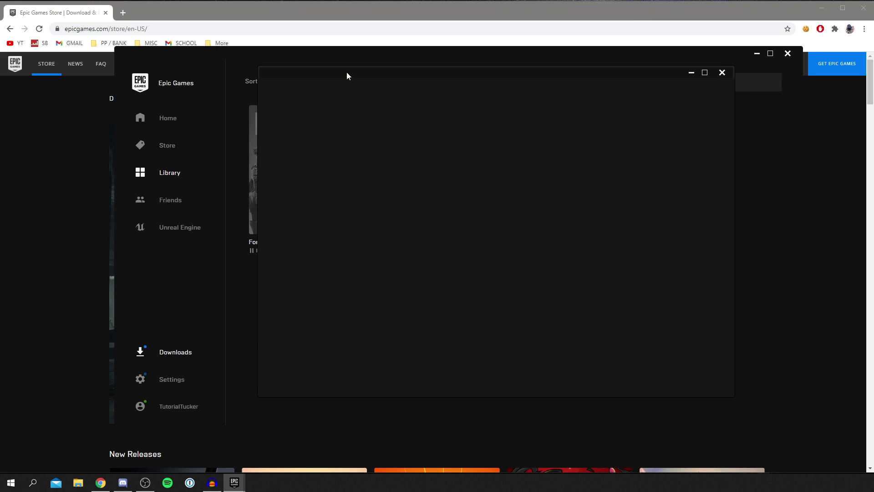
click(723, 73)
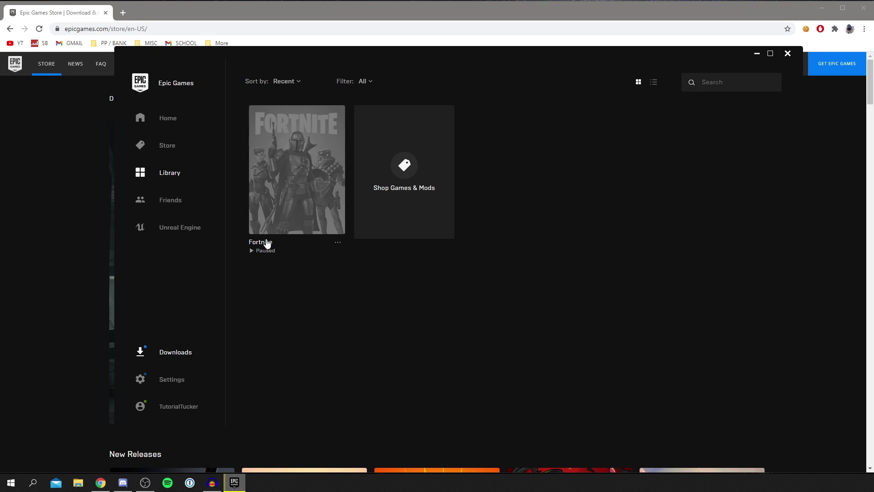
click(182, 356)
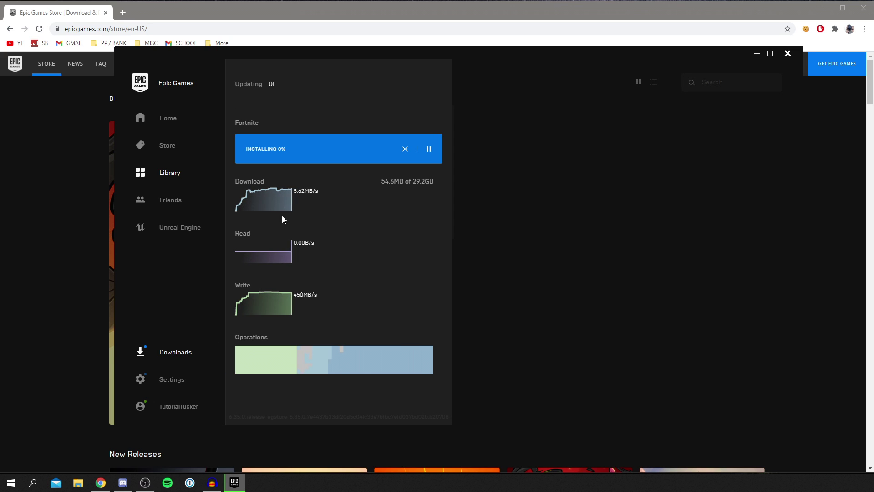